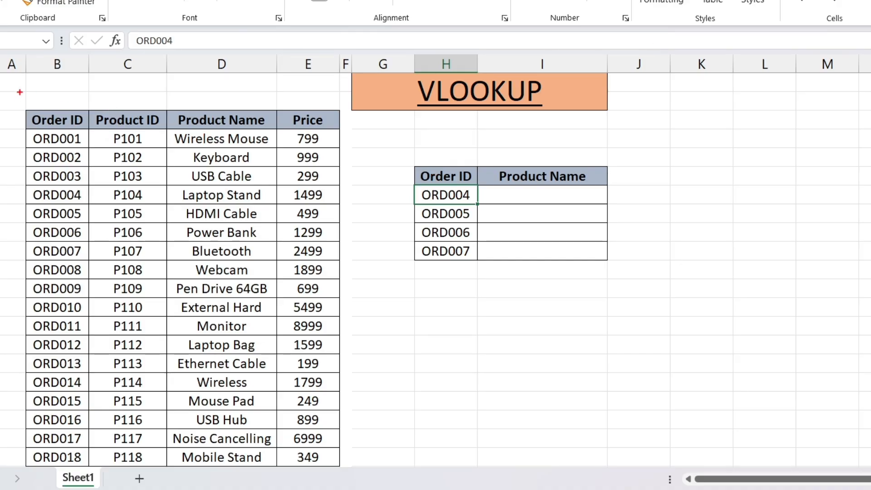
Step: Examine how the order IDs in the lookup table match the source table's Order ID column and the Product Name column beside it
{"action": "mouse_move", "coordinate": [20, 92]}
{"action": "left_mouse_down"}
{"action": "mouse_move", "coordinate": [42, 97]}
{"action": "mouse_move", "coordinate": [260, 264]}
{"action": "mouse_move", "coordinate": [347, 454]}
{"action": "mouse_move", "coordinate": [349, 483]}
{"action": "left_mouse_up"}
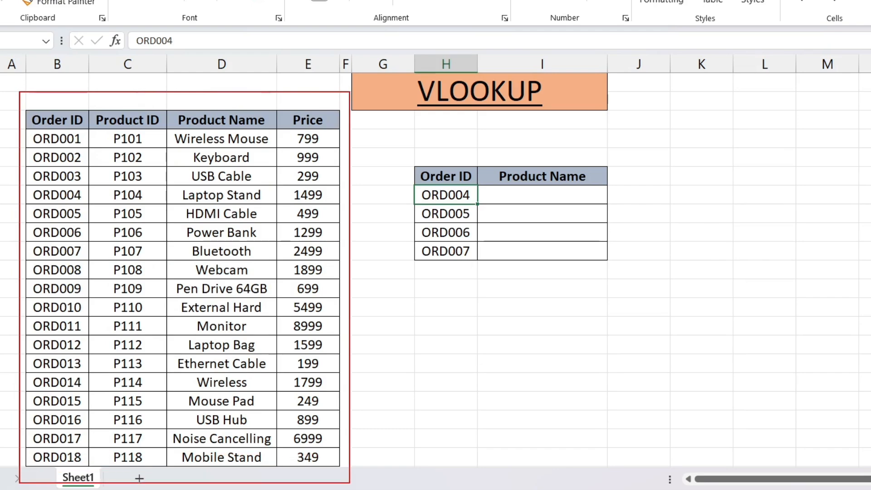
{"action": "mouse_move", "coordinate": [407, 144]}
{"action": "left_mouse_down"}
{"action": "mouse_move", "coordinate": [620, 250]}
{"action": "mouse_move", "coordinate": [613, 284]}
{"action": "left_mouse_up"}
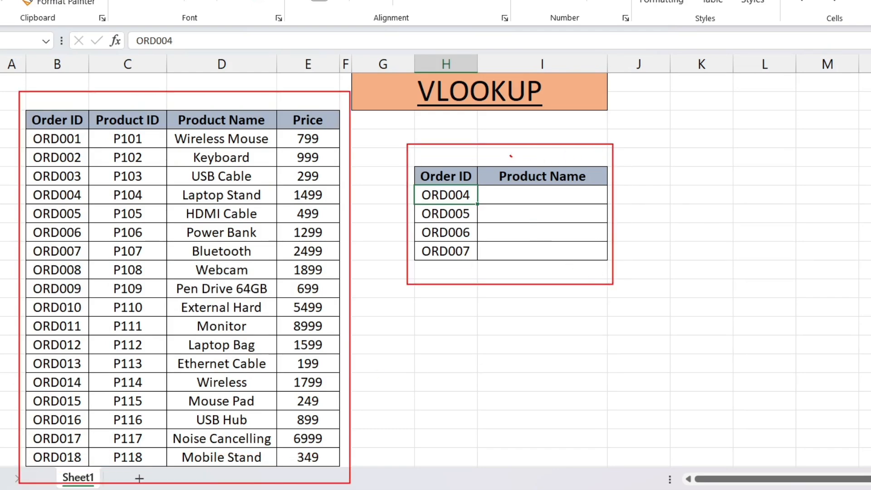
{"action": "left_click_drag", "start_coordinate": [510, 155], "coordinate": [562, 137]}
{"action": "mouse_move", "coordinate": [415, 153]}
{"action": "left_mouse_down"}
{"action": "mouse_move", "coordinate": [460, 163]}
{"action": "mouse_move", "coordinate": [479, 269]}
{"action": "left_mouse_up"}
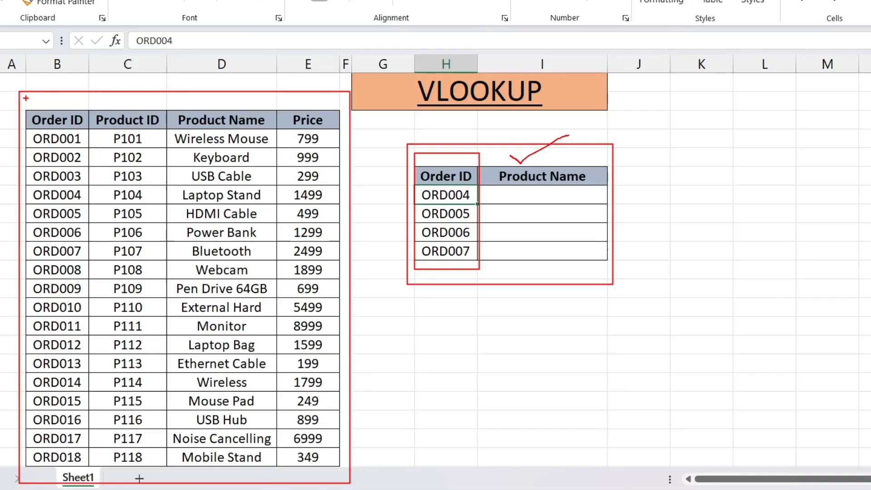
{"action": "mouse_move", "coordinate": [26, 98]}
{"action": "left_mouse_down"}
{"action": "mouse_move", "coordinate": [93, 132]}
{"action": "mouse_move", "coordinate": [85, 474]}
{"action": "mouse_move", "coordinate": [96, 471]}
{"action": "left_mouse_up"}
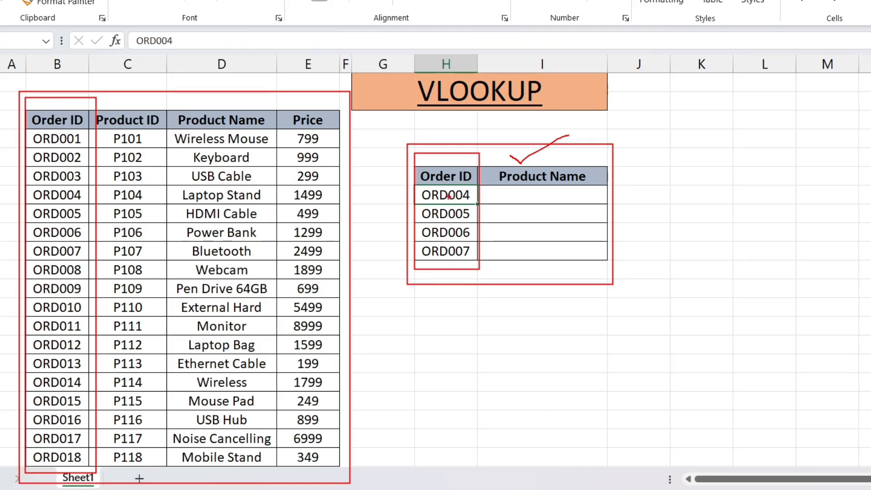
{"action": "key", "text": "Escape"}
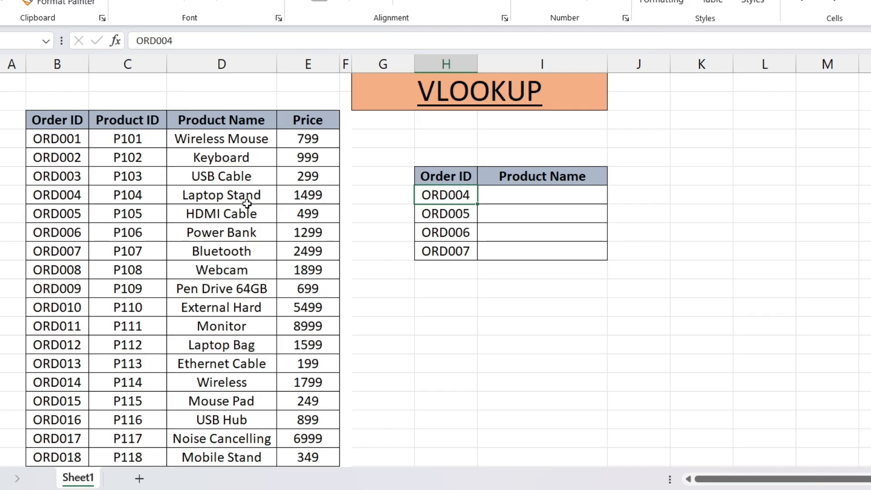
{"action": "left_click", "coordinate": [464, 217]}
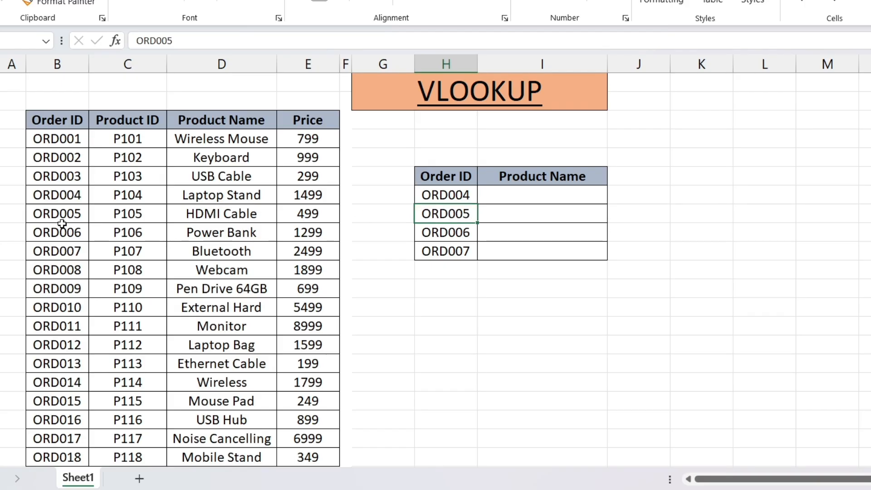
{"action": "left_click", "coordinate": [50, 216]}
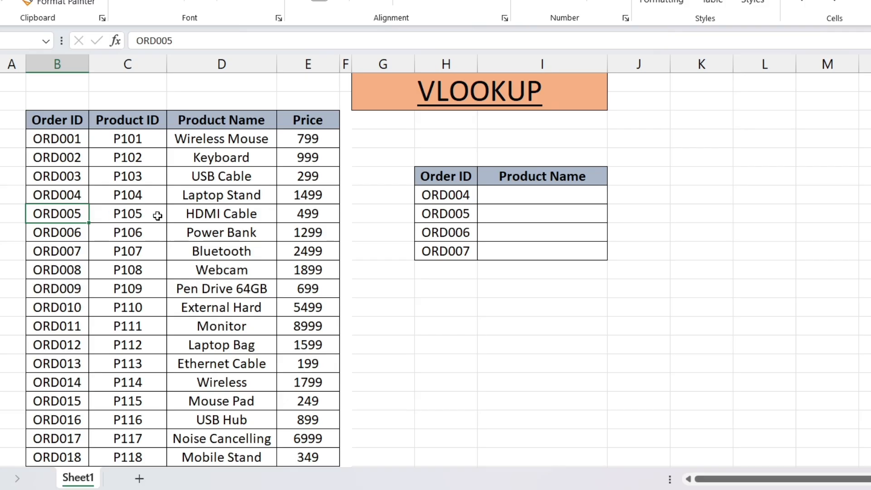
{"action": "left_click", "coordinate": [196, 216]}
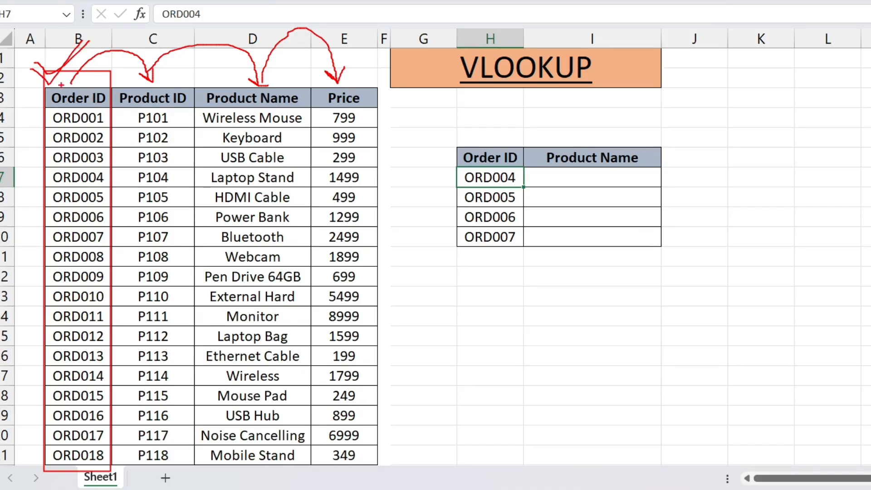
{"action": "mouse_move", "coordinate": [99, 83]}
{"action": "left_mouse_down"}
{"action": "mouse_move", "coordinate": [33, 91]}
{"action": "mouse_move", "coordinate": [63, 119]}
{"action": "mouse_move", "coordinate": [118, 84]}
{"action": "left_mouse_up"}
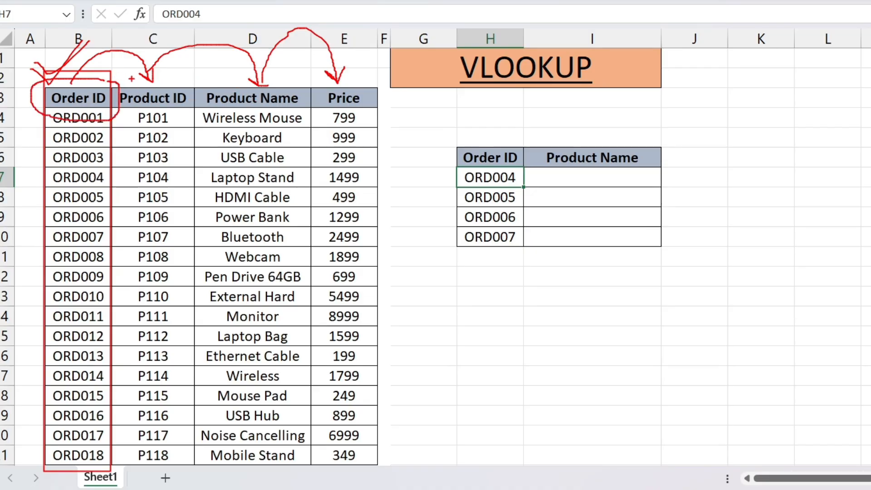
{"action": "mouse_move", "coordinate": [84, 83]}
{"action": "left_mouse_down"}
{"action": "mouse_move", "coordinate": [66, 57]}
{"action": "mouse_move", "coordinate": [7, 60]}
{"action": "mouse_move", "coordinate": [0, 75]}
{"action": "left_mouse_up"}
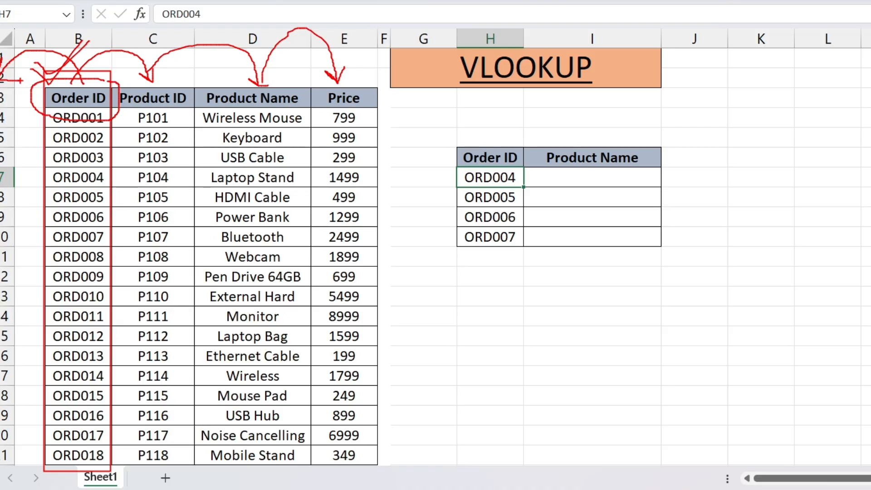
{"action": "key", "text": "Escape"}
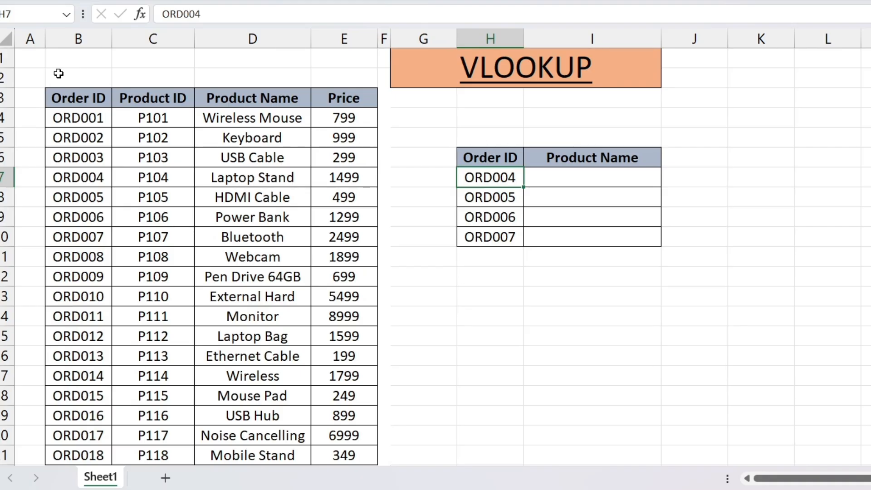
{"action": "left_click_drag", "start_coordinate": [52, 72], "coordinate": [144, 50]}
{"action": "mouse_move", "coordinate": [61, 64]}
{"action": "left_mouse_down"}
{"action": "mouse_move", "coordinate": [78, 75]}
{"action": "mouse_move", "coordinate": [144, 51]}
{"action": "left_mouse_up"}
{"action": "mouse_move", "coordinate": [144, 50]}
{"action": "left_mouse_down"}
{"action": "mouse_move", "coordinate": [166, 49]}
{"action": "mouse_move", "coordinate": [226, 84]}
{"action": "left_mouse_up"}
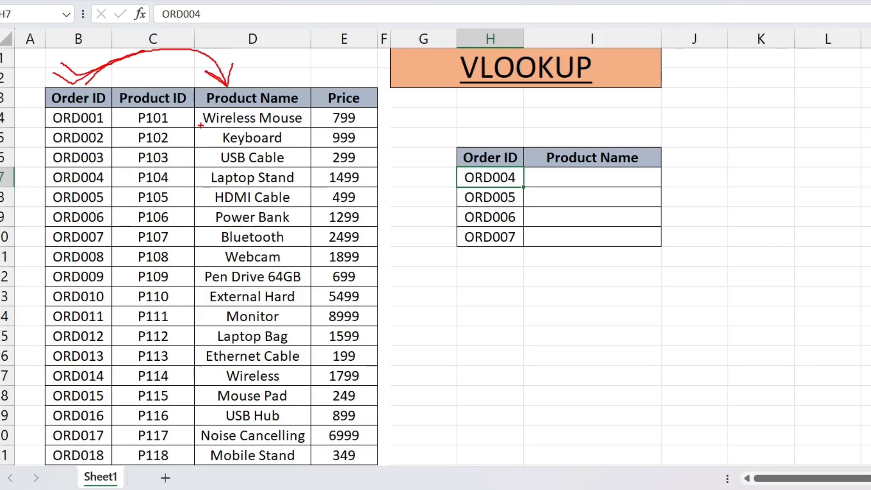
{"action": "key", "text": "Escape"}
Step: Begin a VLOOKUP formula in I7 with H7 as the lookup value and the absolute range $B$3:$E$21 as the table array
{"action": "double_click", "coordinate": [554, 180]}
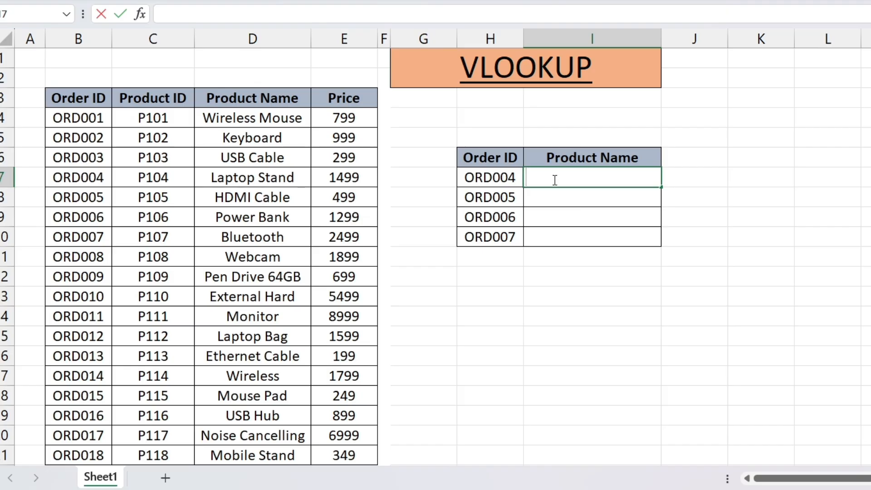
{"action": "type", "text": "=vlo"}
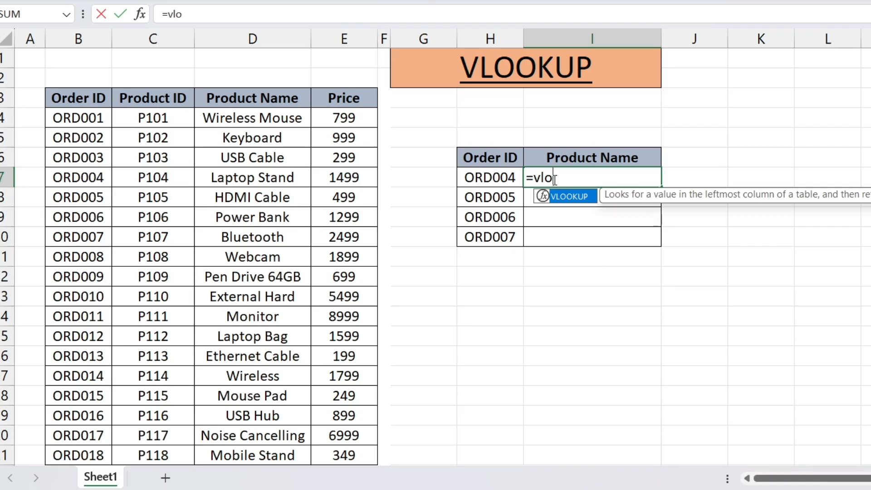
{"action": "key", "text": "Tab"}
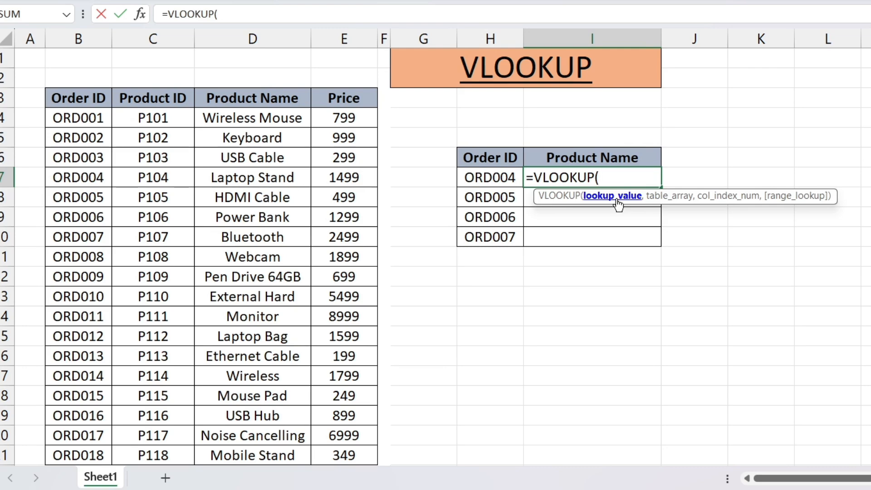
{"action": "left_click", "coordinate": [493, 177]}
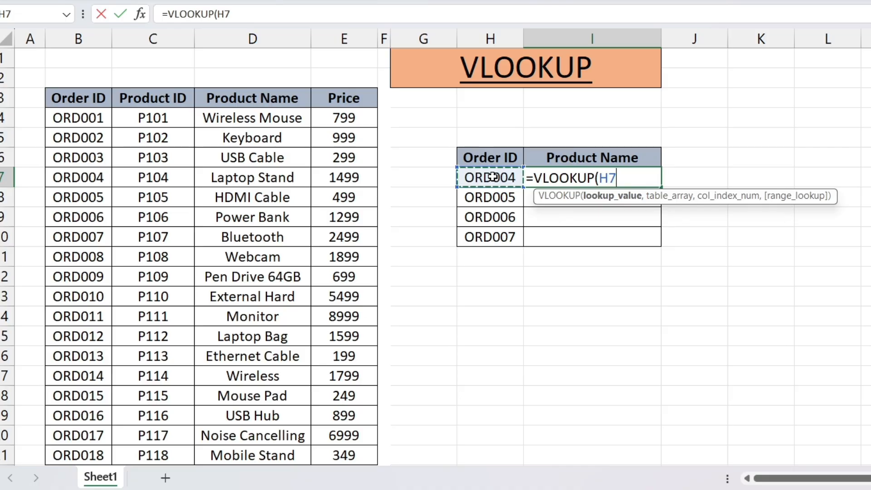
{"action": "type", "text": ","}
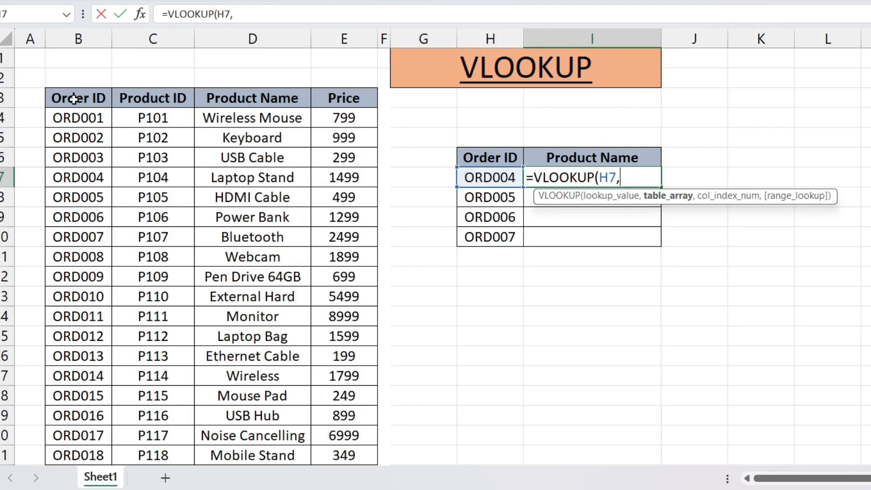
{"action": "left_click_drag", "start_coordinate": [64, 101], "coordinate": [341, 454]}
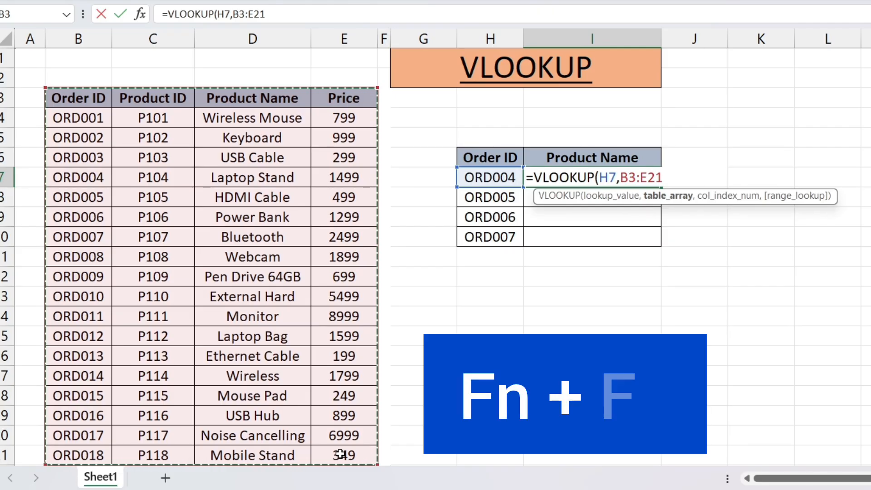
{"action": "key", "text": "F4"}
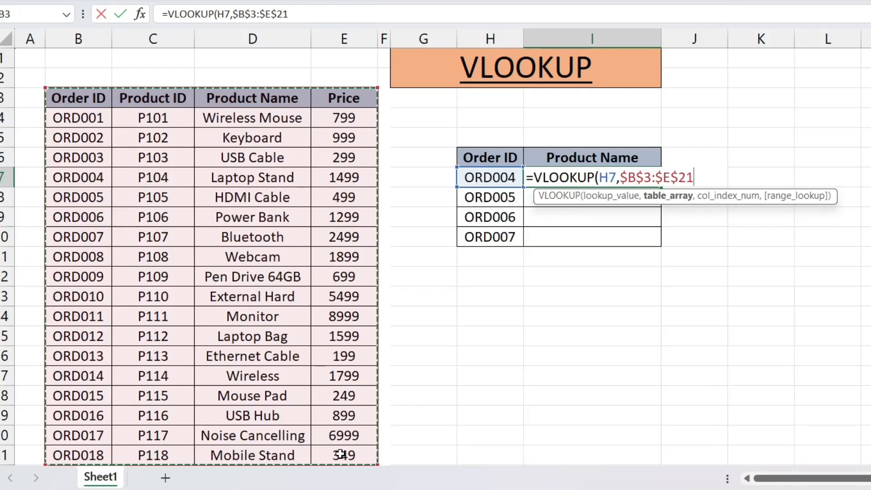
{"action": "type", "text": ","}
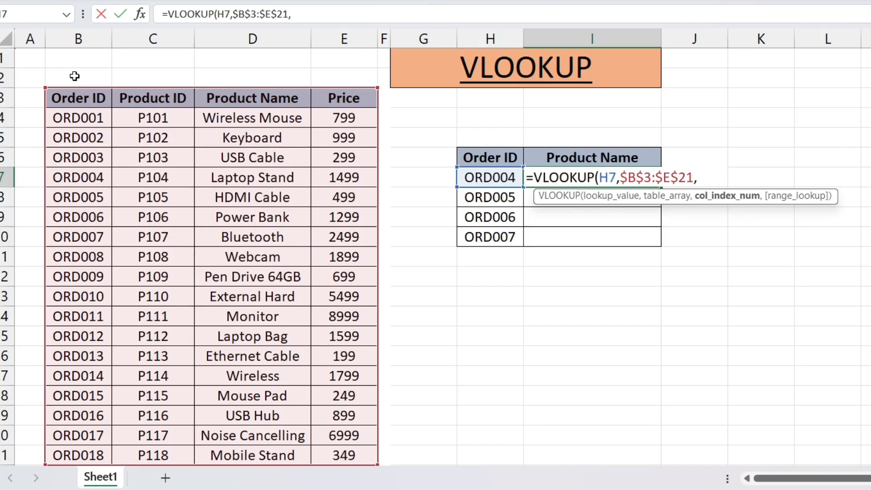
Step: Complete the VLOOKUP formula in I7 with column index 3 and FALSE for an exact match
{"action": "mouse_move", "coordinate": [69, 72]}
{"action": "left_mouse_down"}
{"action": "mouse_move", "coordinate": [82, 80]}
{"action": "mouse_move", "coordinate": [75, 84]}
{"action": "left_mouse_up"}
{"action": "left_click_drag", "start_coordinate": [257, 72], "coordinate": [236, 83]}
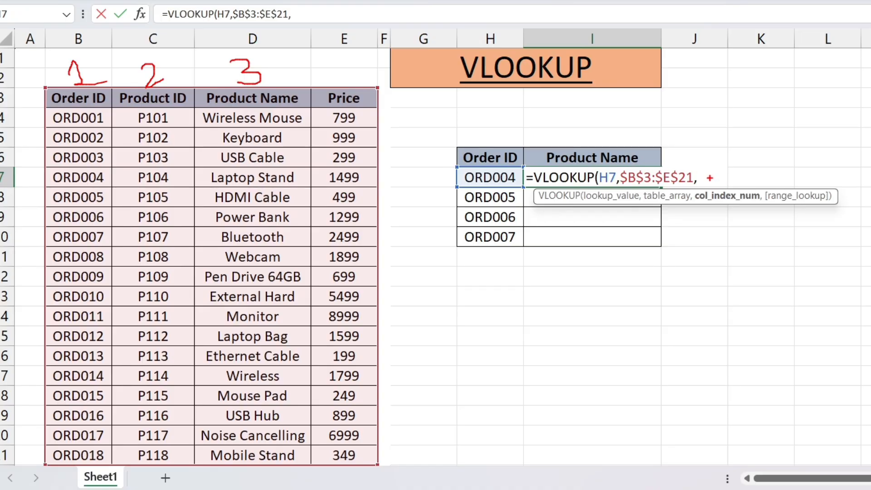
{"action": "key", "text": "Escape"}
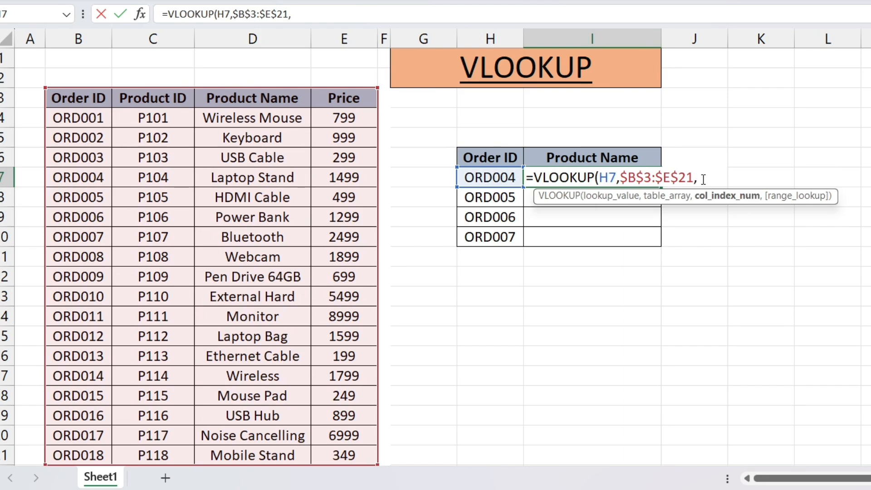
{"action": "type", "text": ","}
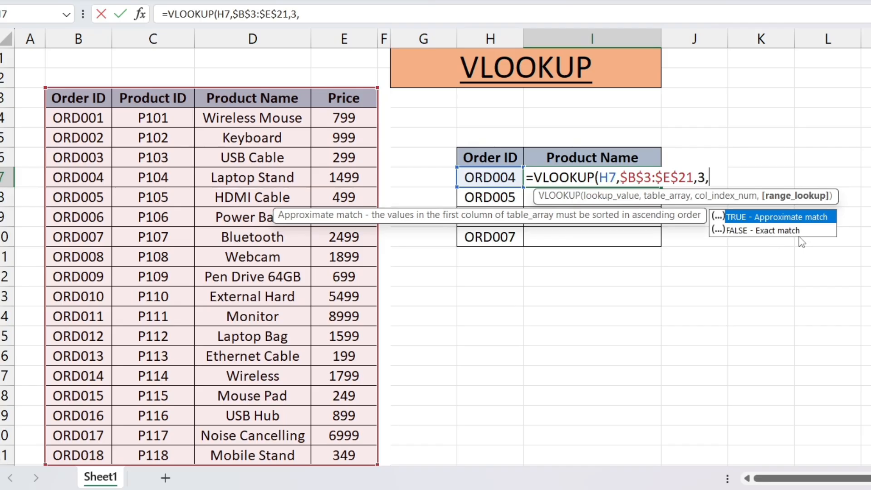
{"action": "left_click", "coordinate": [748, 231]}
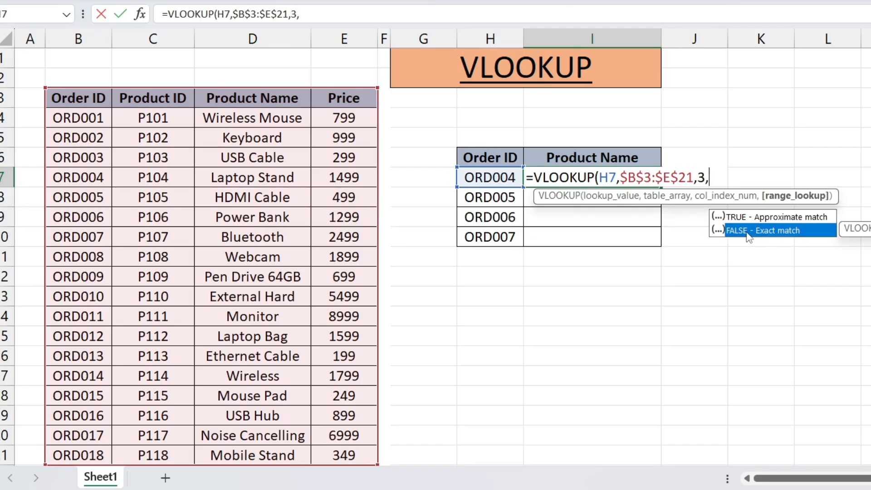
{"action": "double_click", "coordinate": [748, 231]}
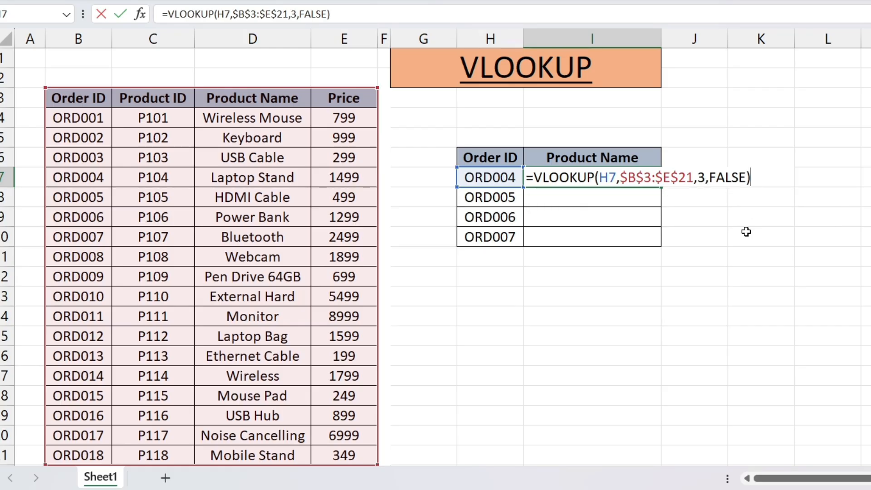
{"action": "key", "text": "Return"}
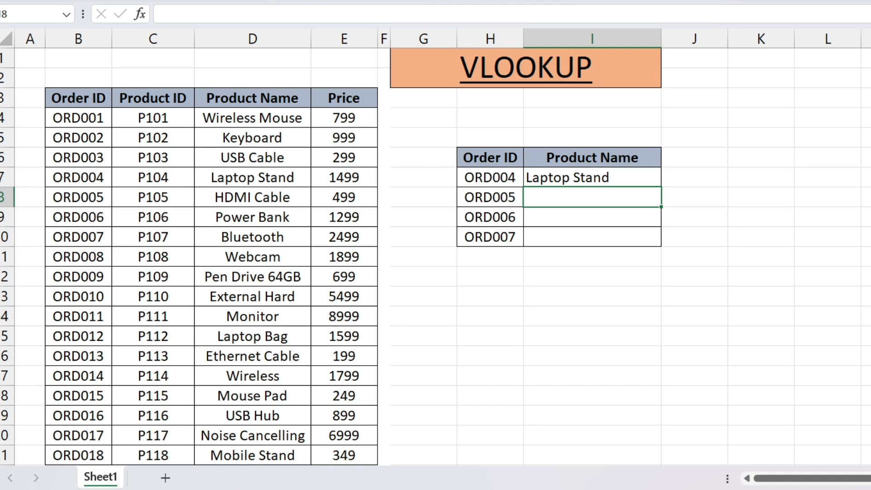
Step: Highlight the source table's order ID in B7 and its product name Laptop Stand in D7 with a blue-gray fill
{"action": "left_click", "coordinate": [88, 185]}
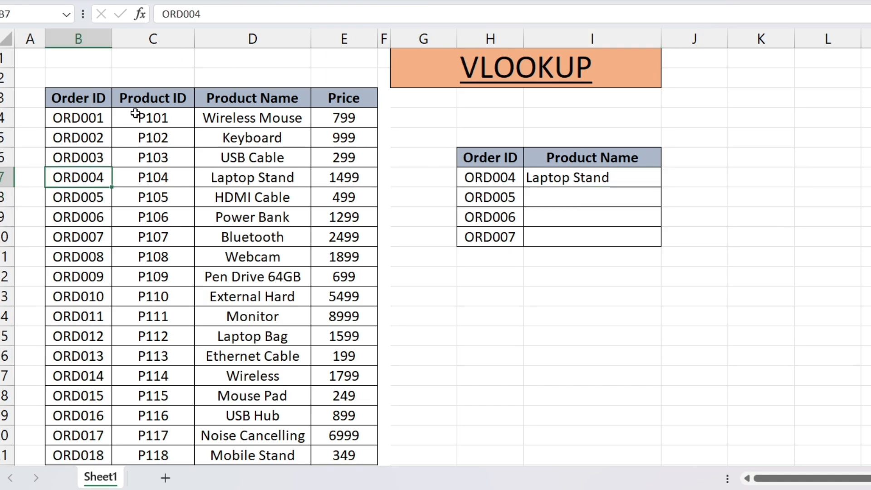
{"action": "left_click", "coordinate": [274, 0]}
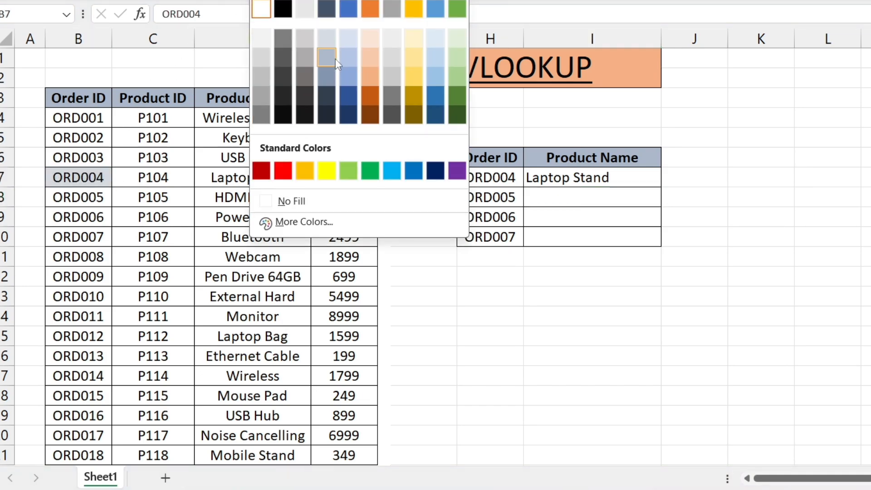
{"action": "left_click", "coordinate": [328, 77]}
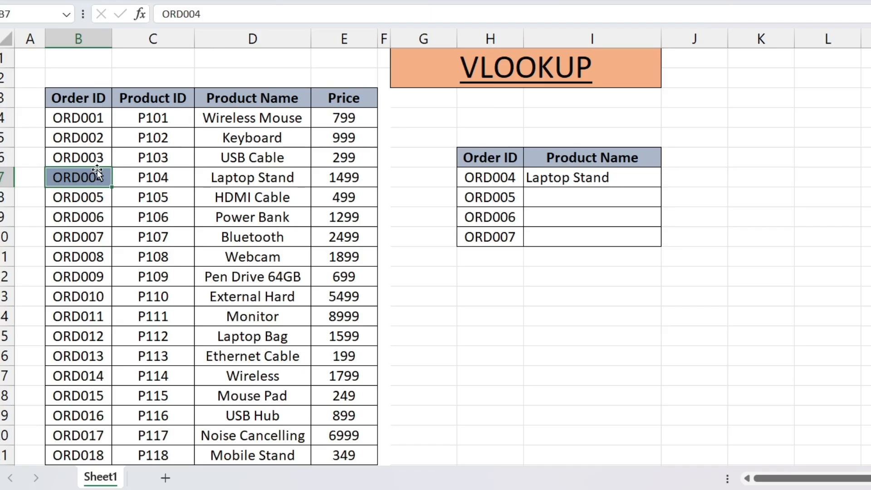
{"action": "left_click", "coordinate": [299, 179]}
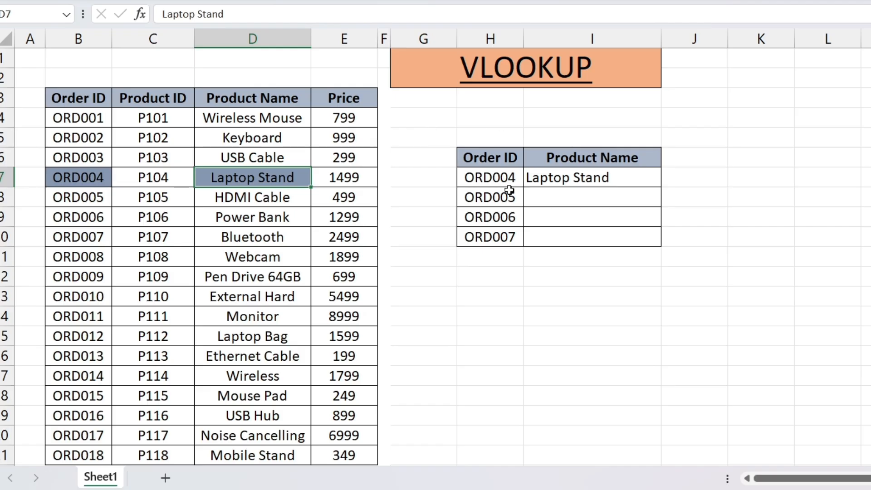
Step: Copy the VLOOKUP formula from I7 down through I10 to fill the Product Name column
{"action": "left_click", "coordinate": [604, 177]}
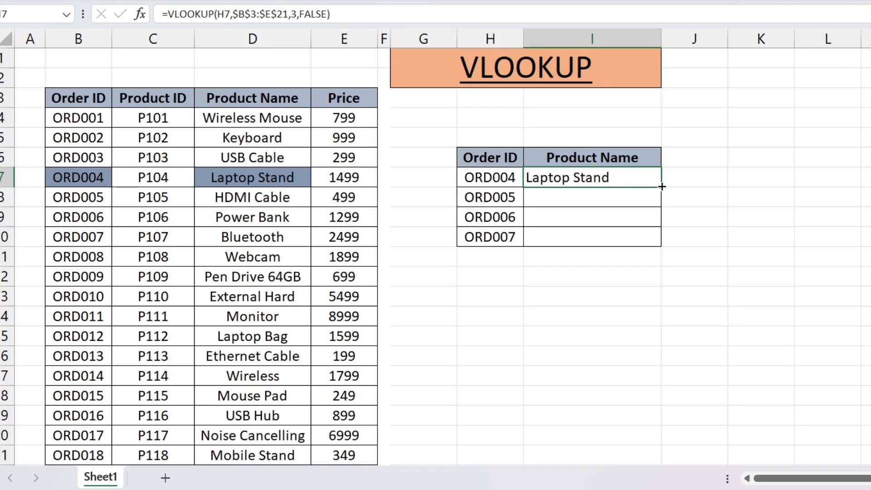
{"action": "left_click_drag", "start_coordinate": [662, 187], "coordinate": [660, 241]}
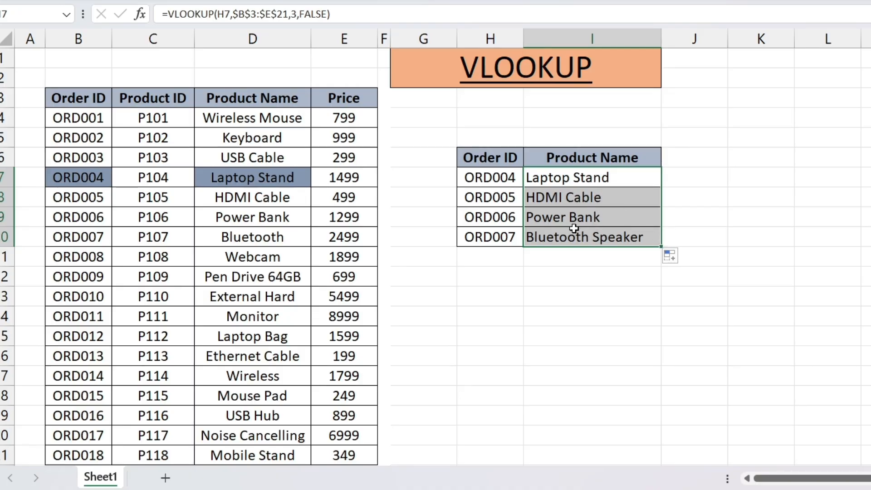
Step: Apply the same blue-gray fill to the source table's order ID in B8 and its product name HDMI Cable in D8
{"action": "left_click", "coordinate": [493, 201]}
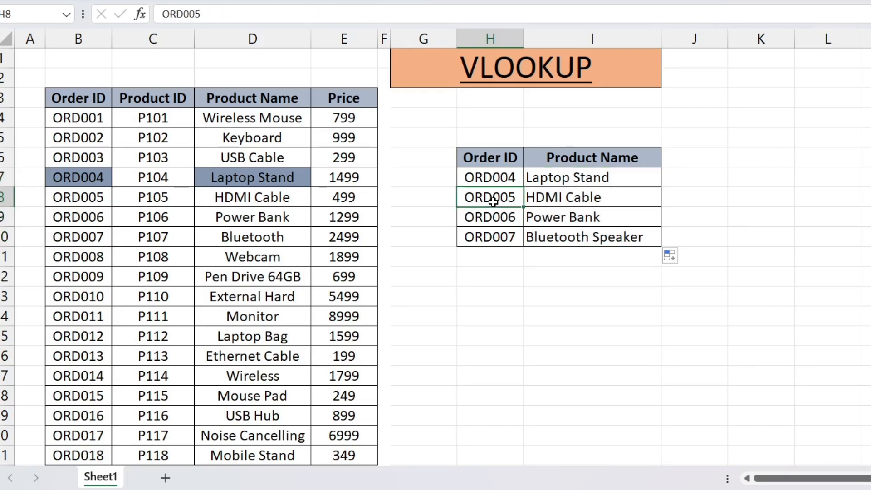
{"action": "left_click", "coordinate": [67, 198]}
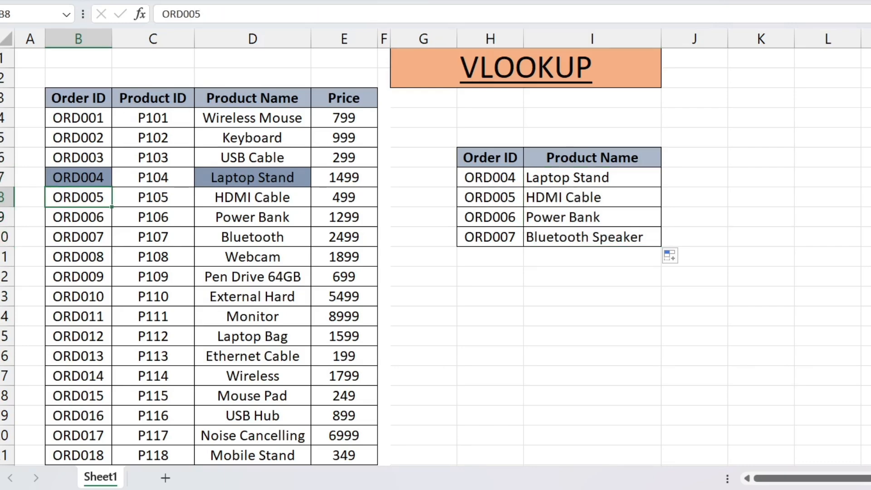
{"action": "left_click", "coordinate": [236, 201], "text": "ctrl"}
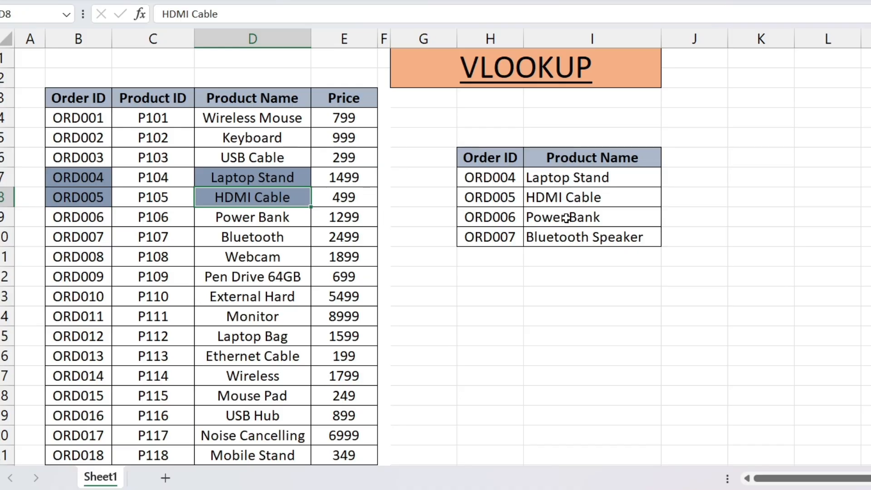
Step: Change the lookup table's order ID in H9 to ORD018
{"action": "left_click", "coordinate": [594, 205], "text": "ctrl"}
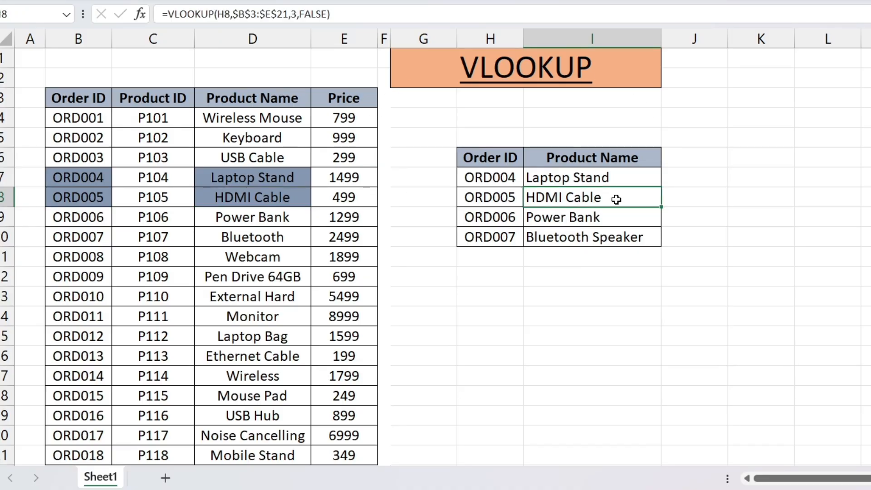
{"action": "left_click", "coordinate": [515, 218]}
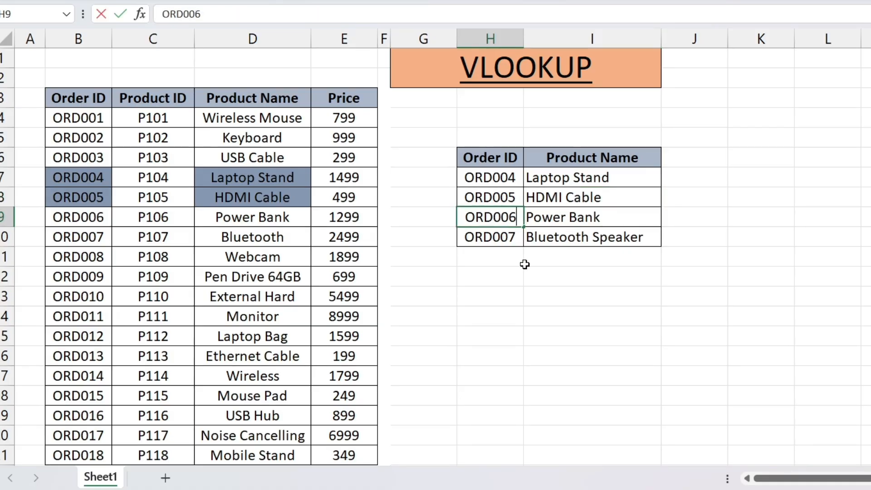
{"action": "key", "text": "BackSpace"}
{"action": "key", "text": "BackSpace"}
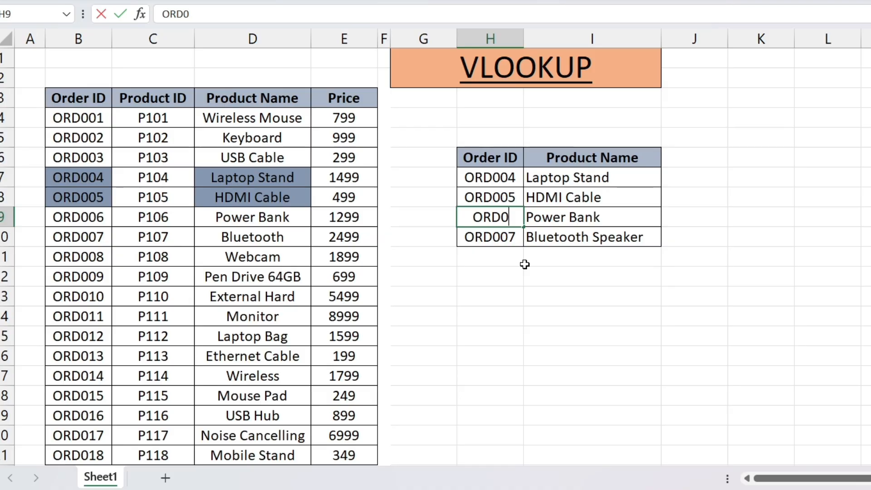
{"action": "type", "text": "18"}
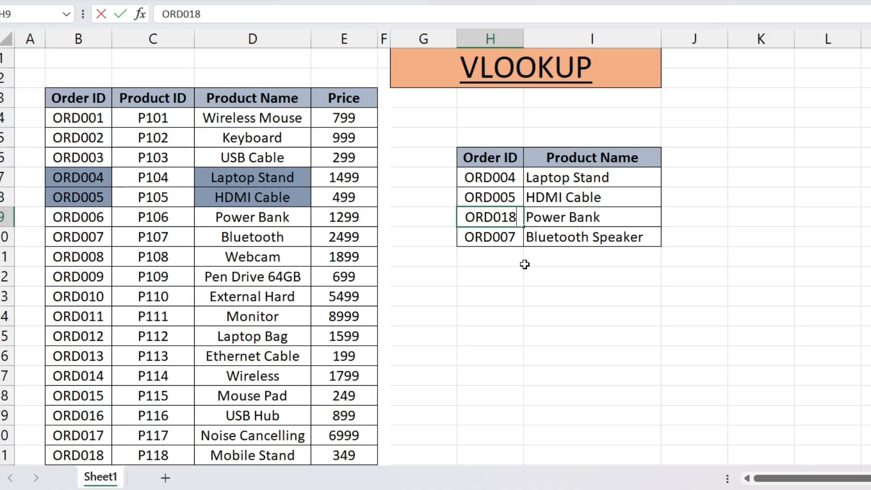
{"action": "key", "text": "Return"}
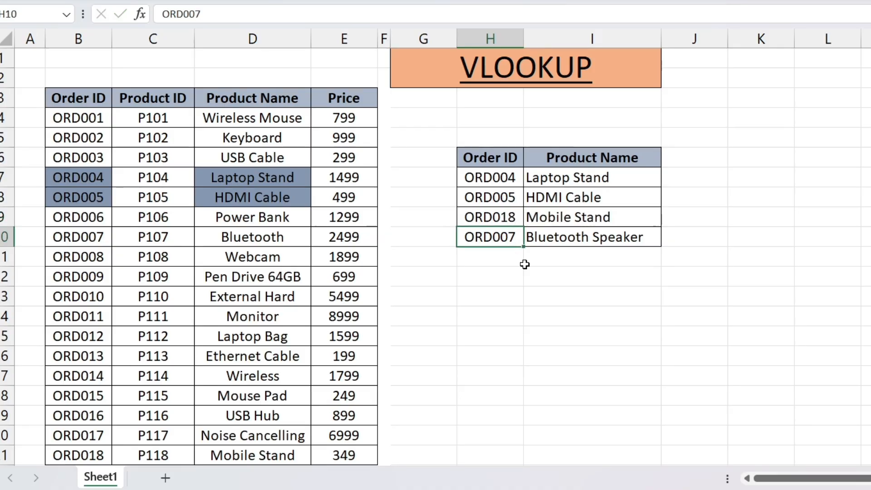
Step: Apply the same blue-gray fill to the source table's order ID in B21 and its product name Mobile Stand in D21
{"action": "left_click", "coordinate": [561, 216]}
{"action": "left_click", "coordinate": [509, 221]}
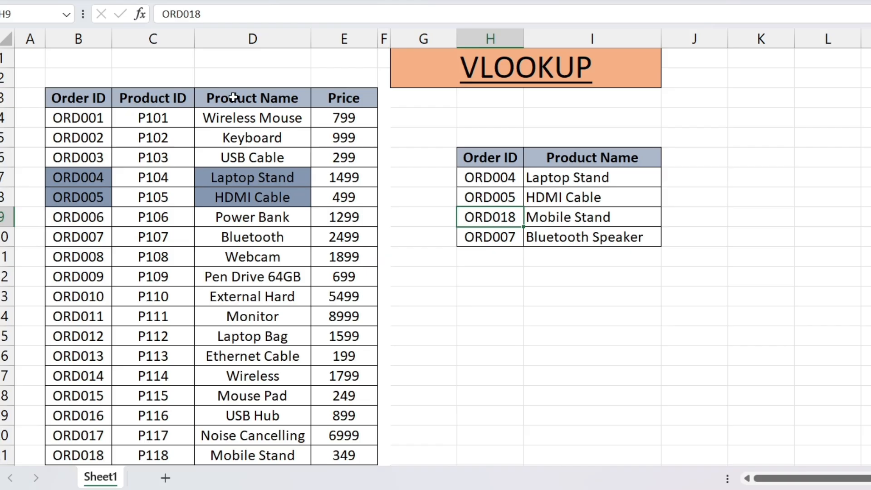
{"action": "left_click", "coordinate": [89, 459]}
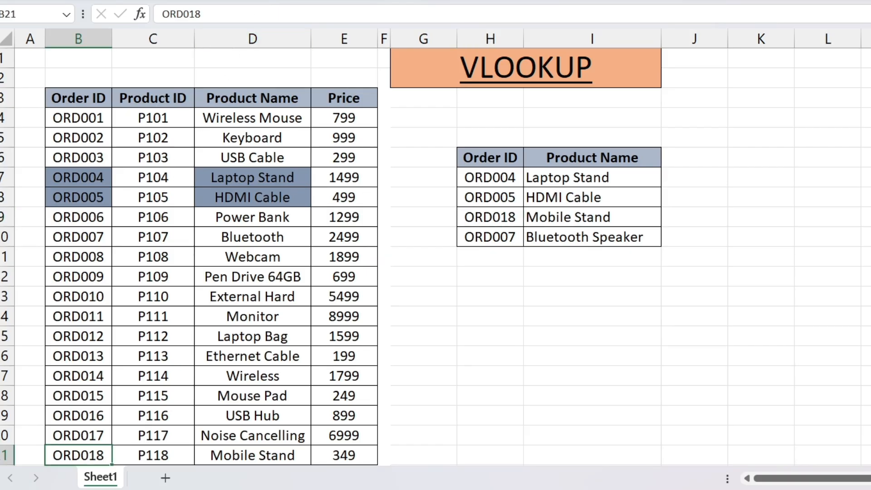
{"action": "key", "text": "F4"}
{"action": "left_click", "coordinate": [251, 456]}
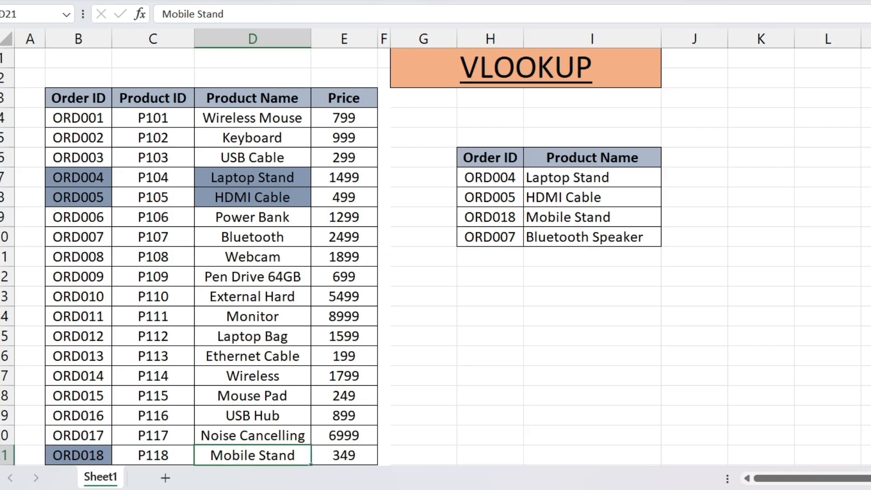
{"action": "key", "text": "F4"}
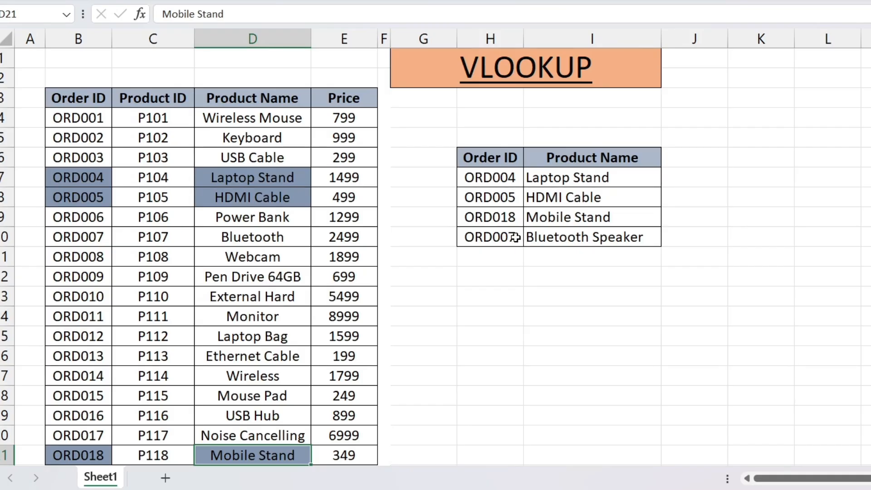
Step: Change the lookup table's order ID in H7 to ORD020, an ID missing from the source table
{"action": "double_click", "coordinate": [508, 174]}
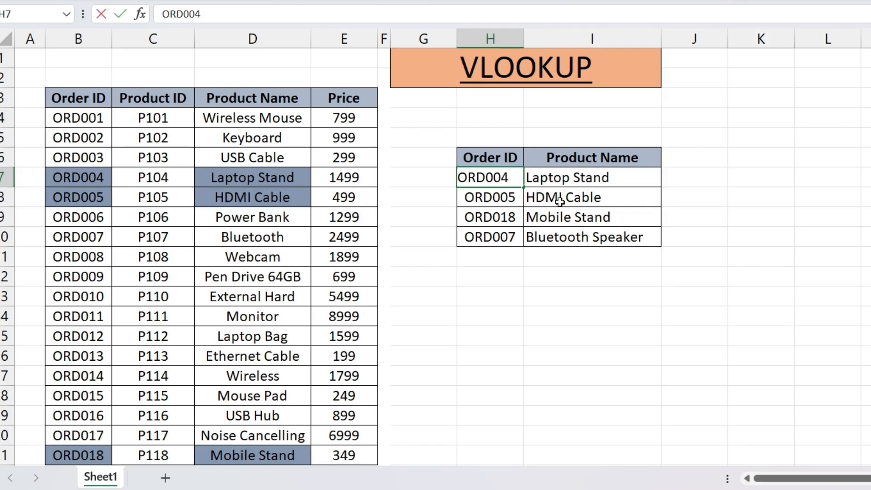
{"action": "key", "text": "BackSpace"}
{"action": "key", "text": "BackSpace"}
{"action": "type", "text": "20"}
{"action": "key", "text": "Return"}
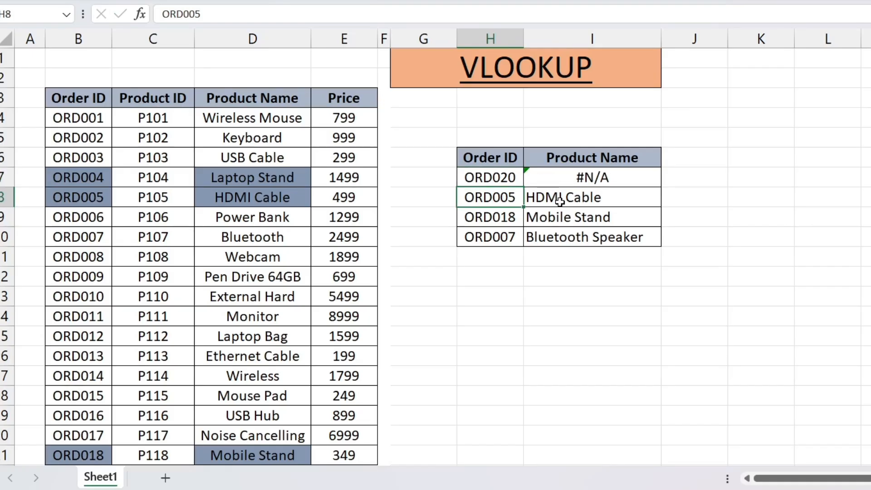
Step: Wrap the VLOOKUP formula in I7 in IFERROR with "Not Found" as the value for errors
{"action": "left_click", "coordinate": [620, 180]}
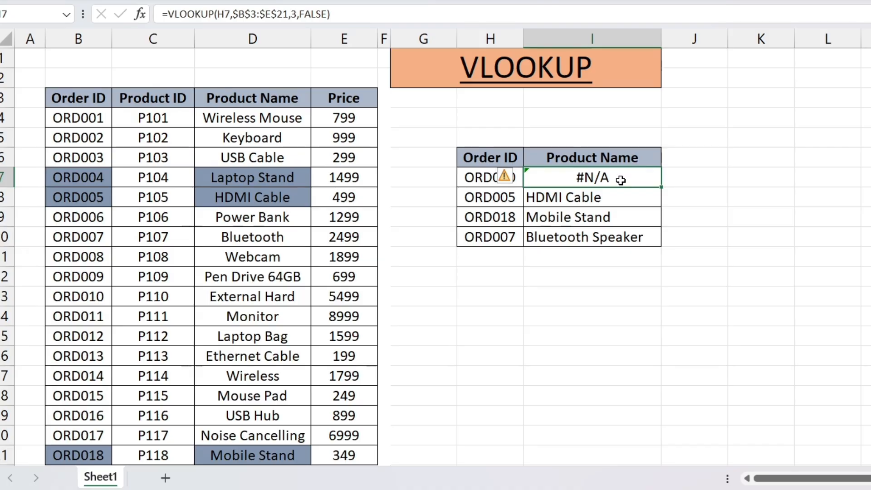
{"action": "double_click", "coordinate": [620, 180]}
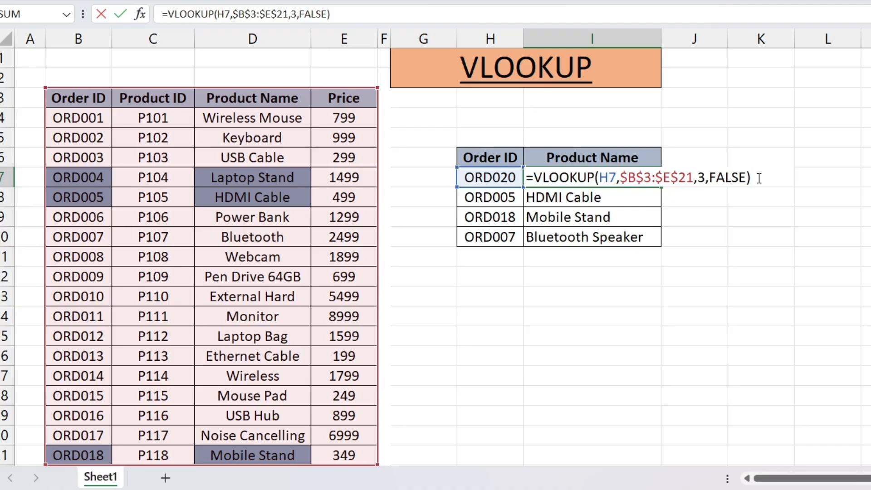
{"action": "left_click", "coordinate": [536, 178]}
{"action": "type", "text": "iferr"}
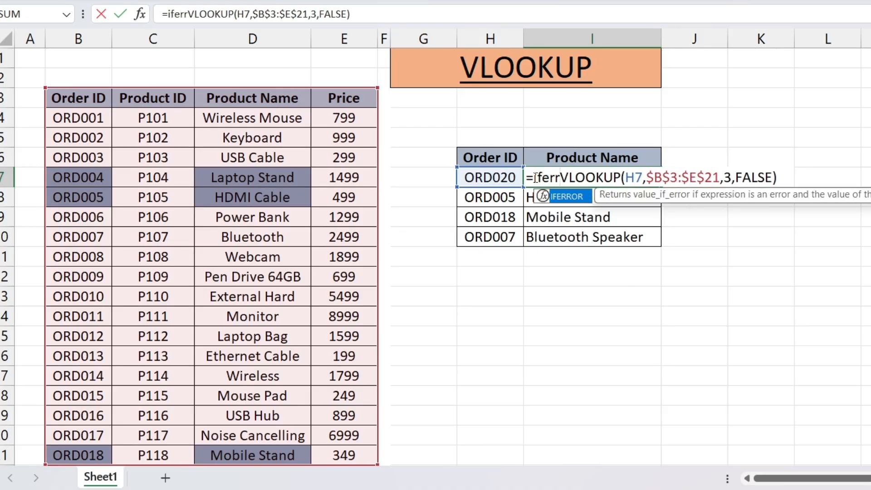
{"action": "key", "text": "Tab"}
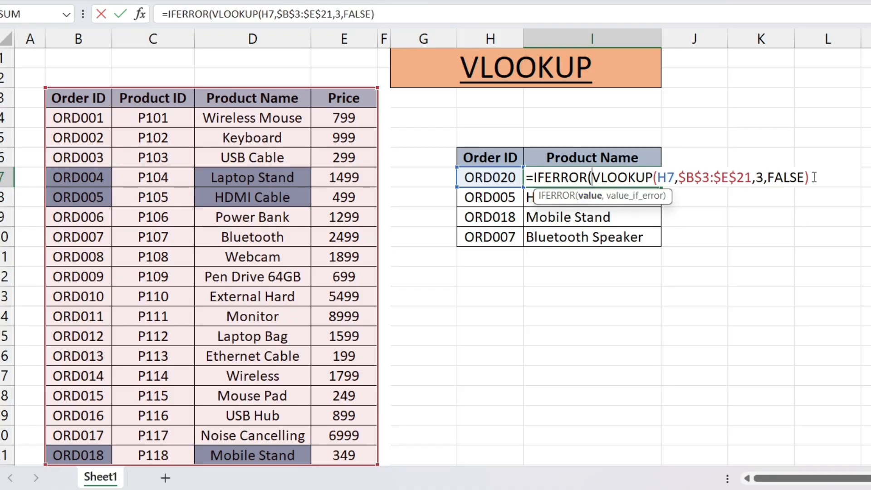
{"action": "type", "text": ","}
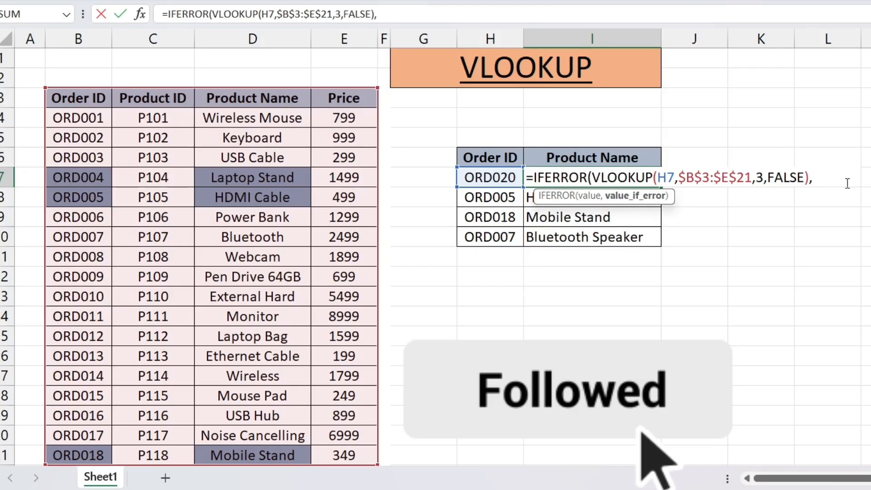
{"action": "type", "text": "\""}
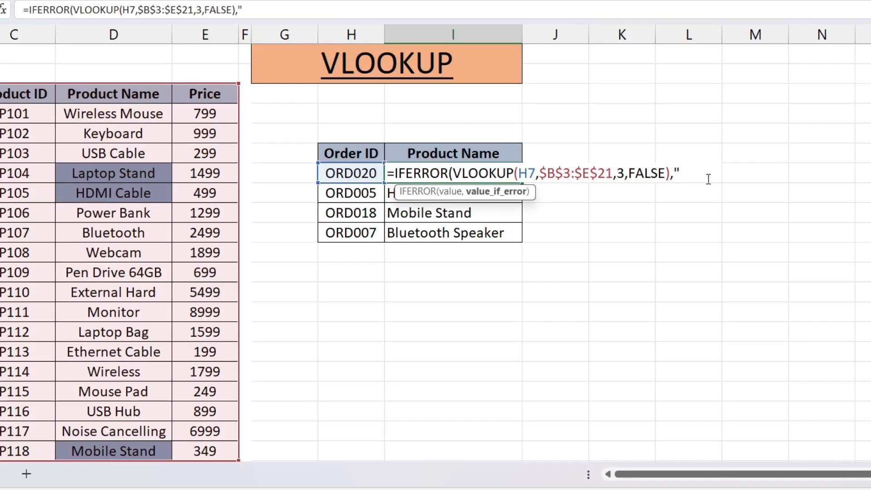
{"action": "type", "text": "Not "}
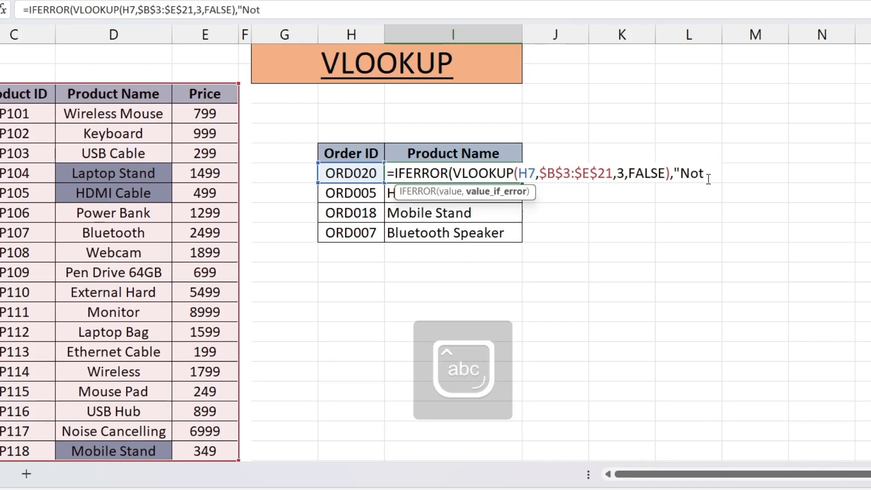
{"action": "type", "text": "Found"}
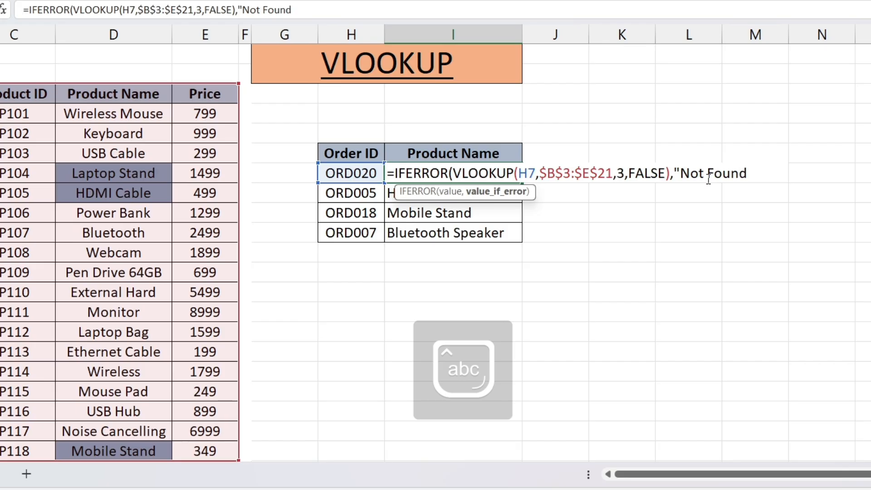
{"action": "type", "text": "\""}
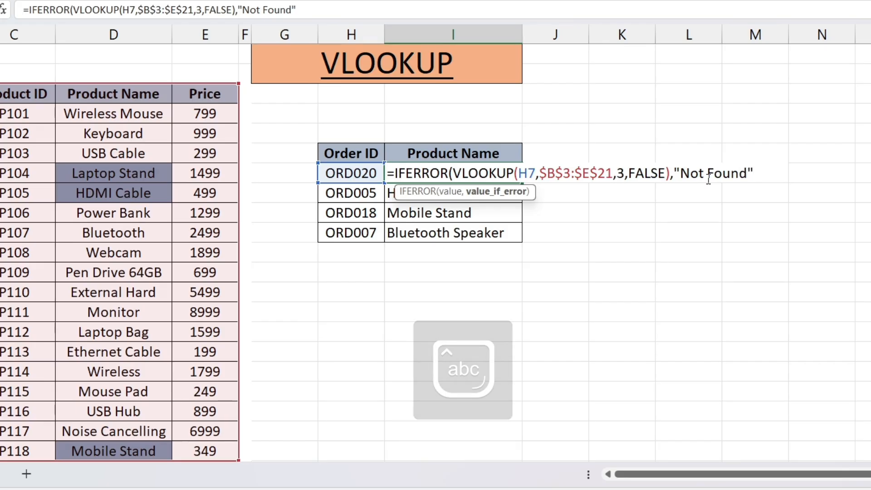
{"action": "type", "text": ")"}
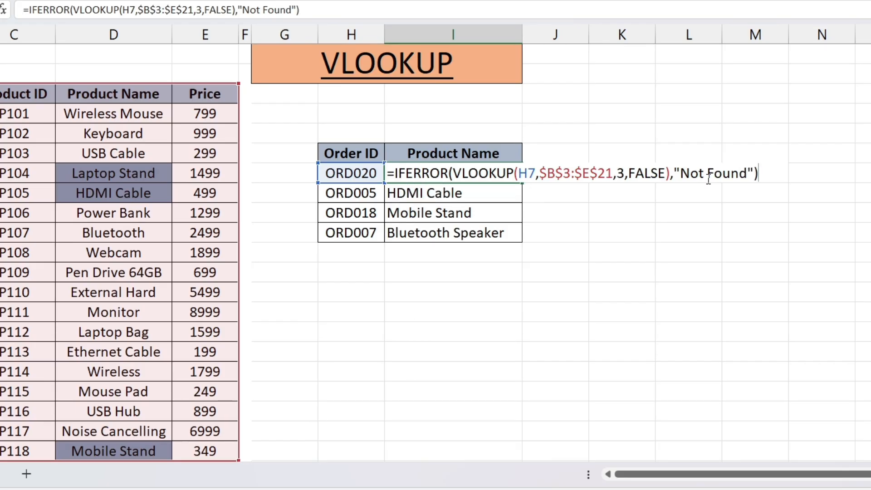
{"action": "key", "text": "Return"}
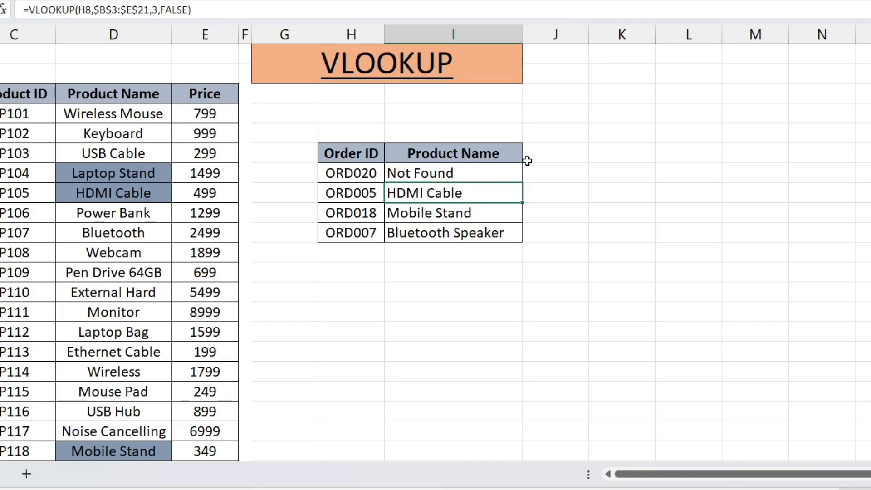
Step: Copy the IFERROR formula from I7 down through I10 and check the copied formula in I8
{"action": "left_click", "coordinate": [462, 172]}
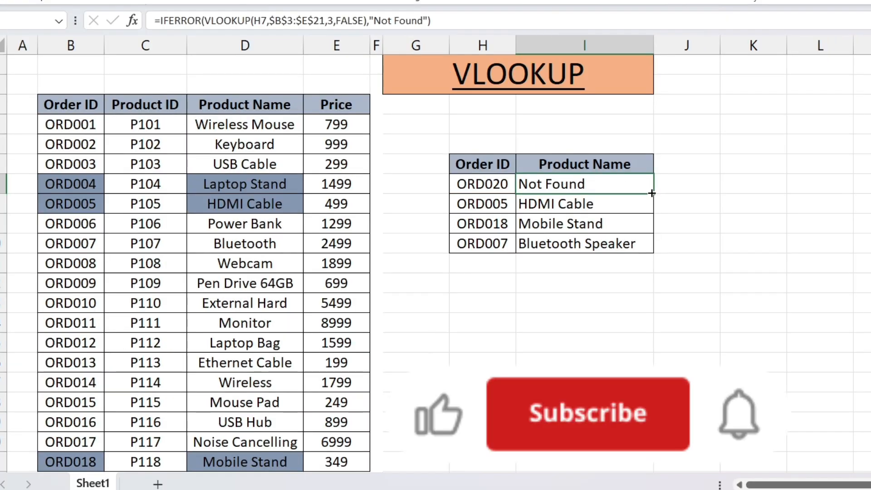
{"action": "left_click_drag", "start_coordinate": [653, 194], "coordinate": [650, 246]}
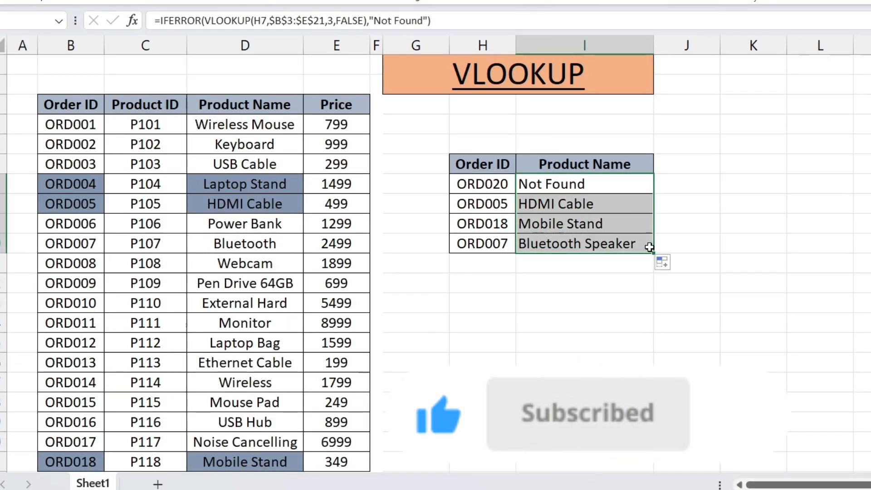
{"action": "left_click", "coordinate": [563, 207]}
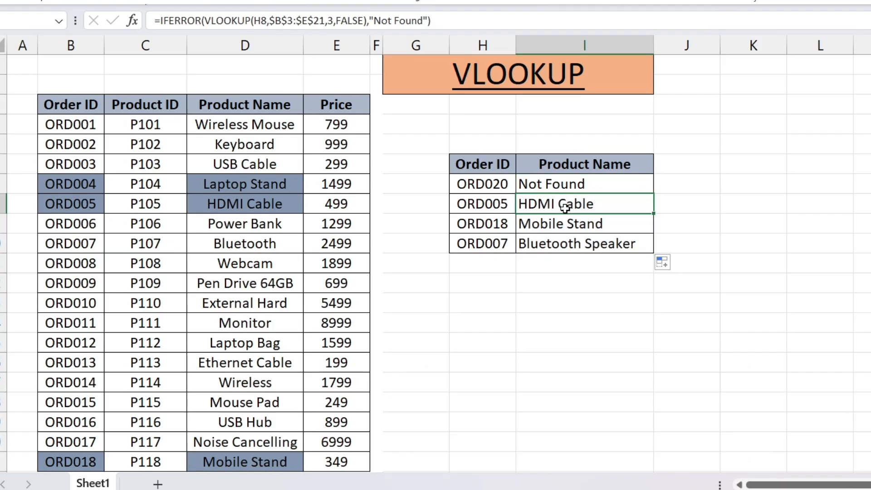
Step: Change the lookup table's order ID in H8 to ORD021
{"action": "left_click", "coordinate": [507, 204]}
{"action": "double_click", "coordinate": [506, 204]}
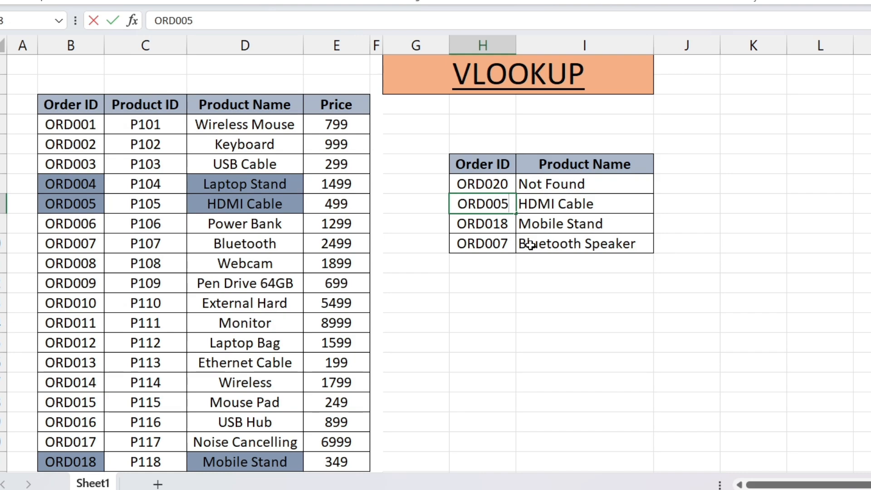
{"action": "key", "text": "BackSpace"}
{"action": "key", "text": "BackSpace"}
{"action": "type", "text": "21"}
{"action": "key", "text": "Return"}
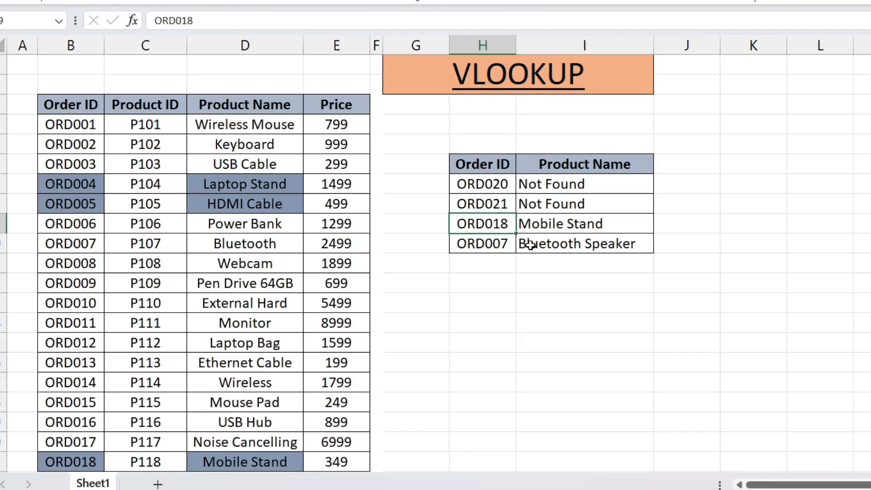
Step: Highlight the Not Found results in I7 and I8 with a light gold fill
{"action": "left_click", "coordinate": [613, 185]}
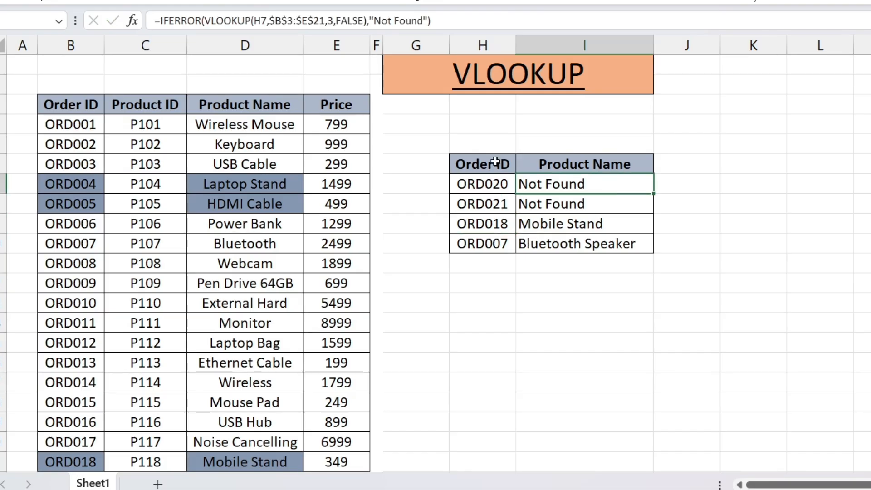
{"action": "left_click", "coordinate": [272, 0]}
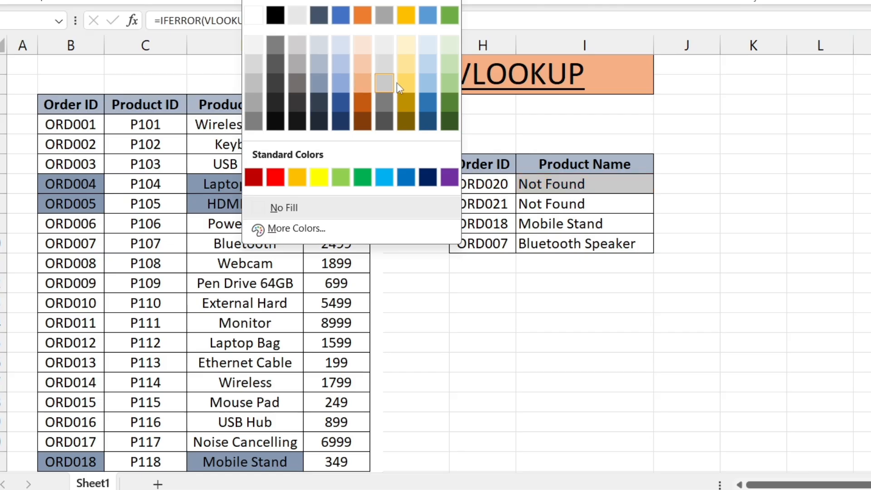
{"action": "left_click", "coordinate": [408, 87]}
{"action": "left_click", "coordinate": [550, 202]}
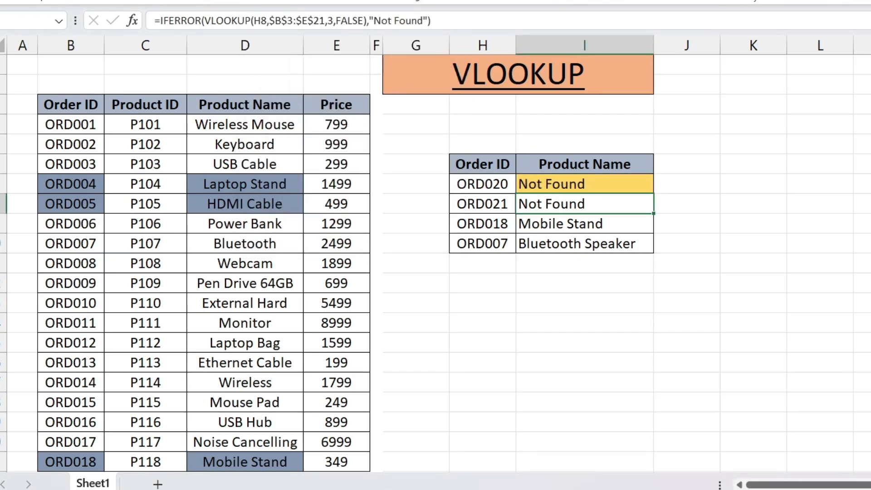
{"action": "key", "text": "F4"}
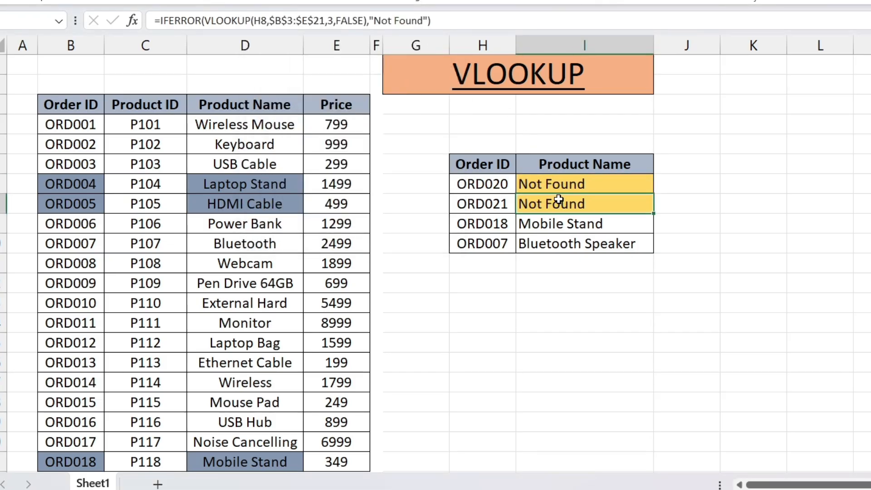
{"action": "left_click", "coordinate": [562, 186]}
{"action": "left_click", "coordinate": [571, 202]}
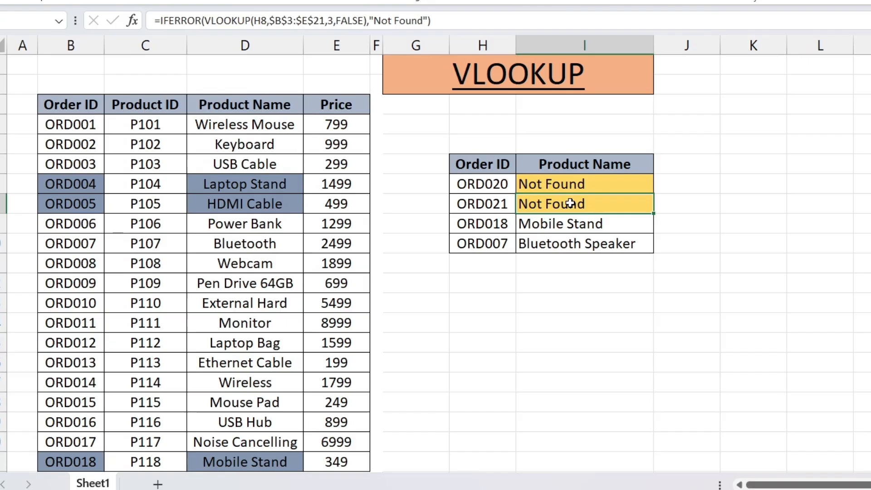
{"action": "left_click", "coordinate": [559, 229]}
{"action": "left_click", "coordinate": [556, 243]}
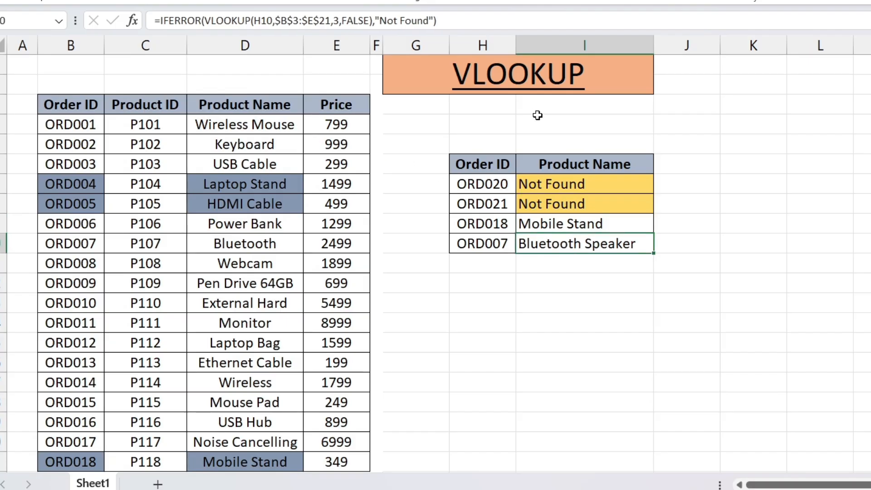